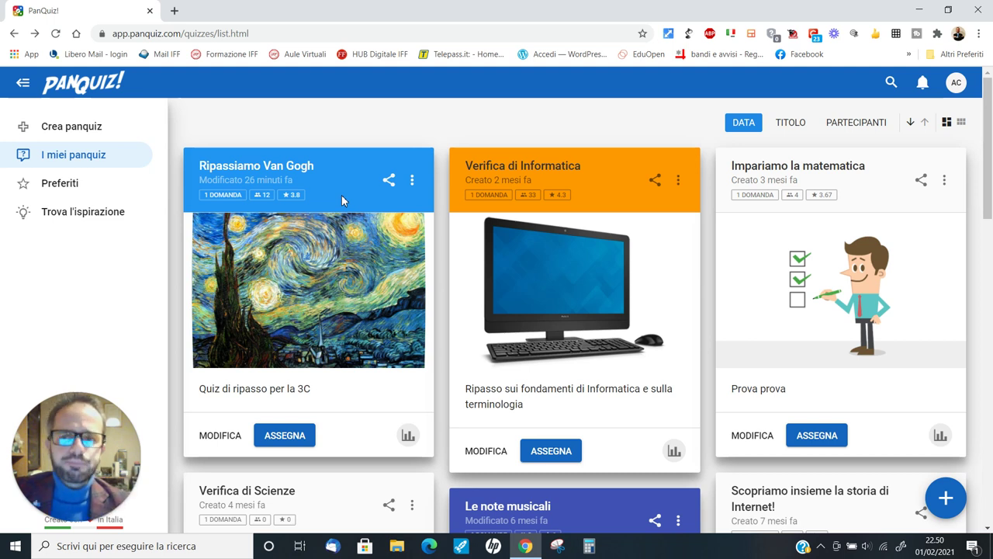
- Duplicate the Ripassiamo Van Gogh quiz and open the copy's settings for editing
left_click(412, 186)
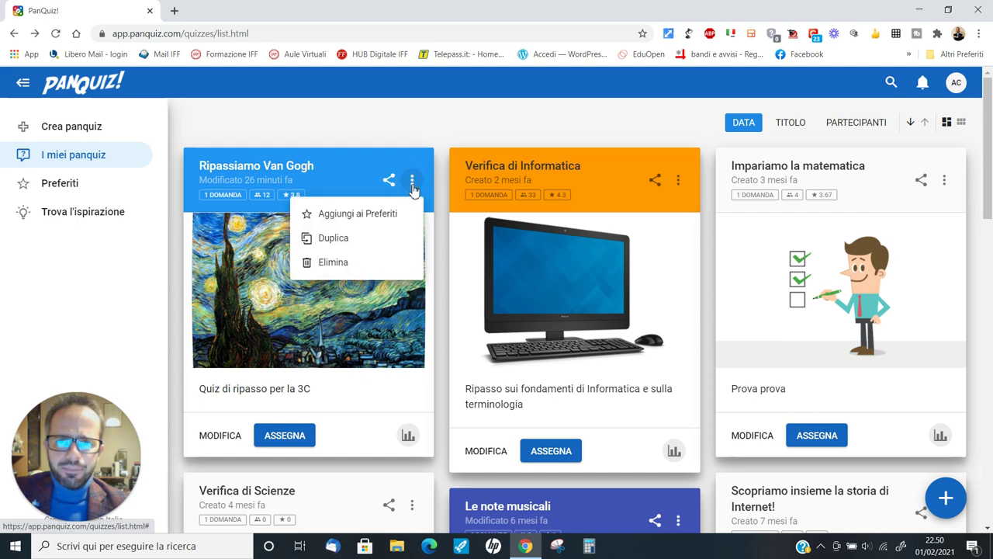
left_click(346, 239)
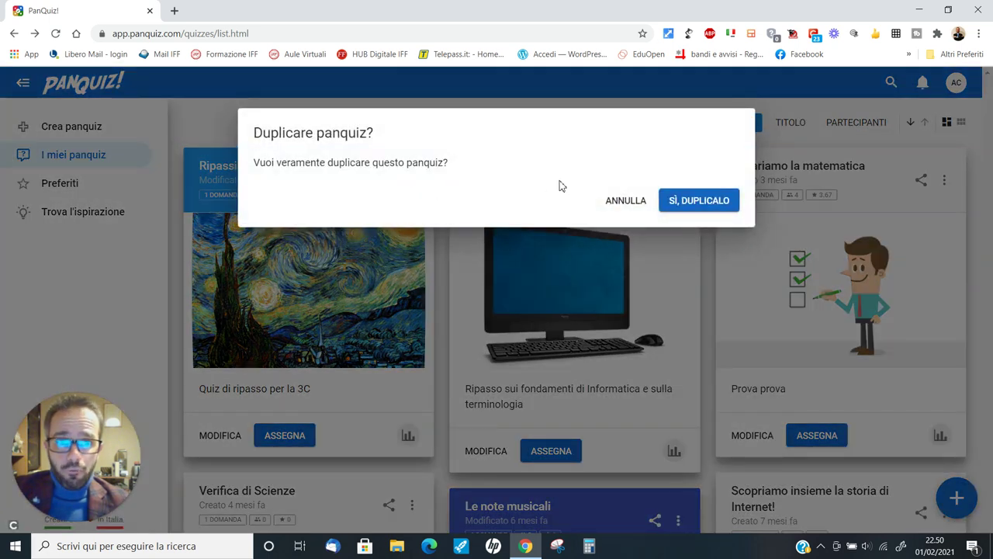
left_click(692, 200)
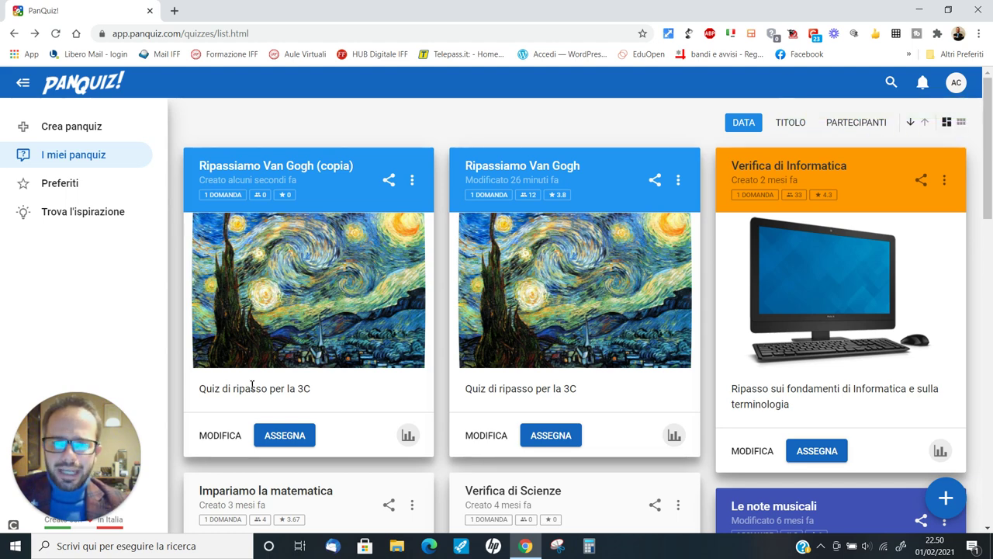
left_click(220, 435)
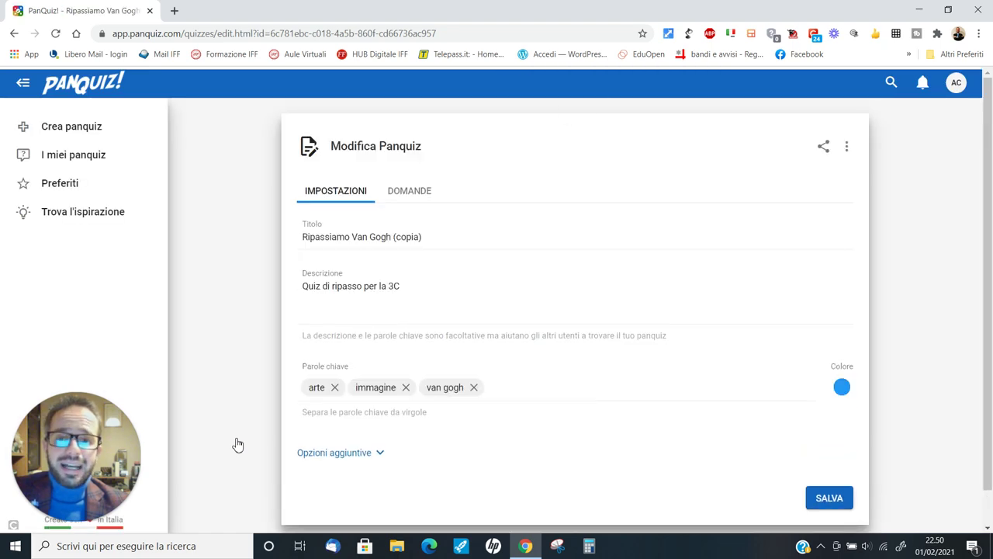
- Change the description to 'Quiz di ripasso per la 3B'
left_click(409, 290)
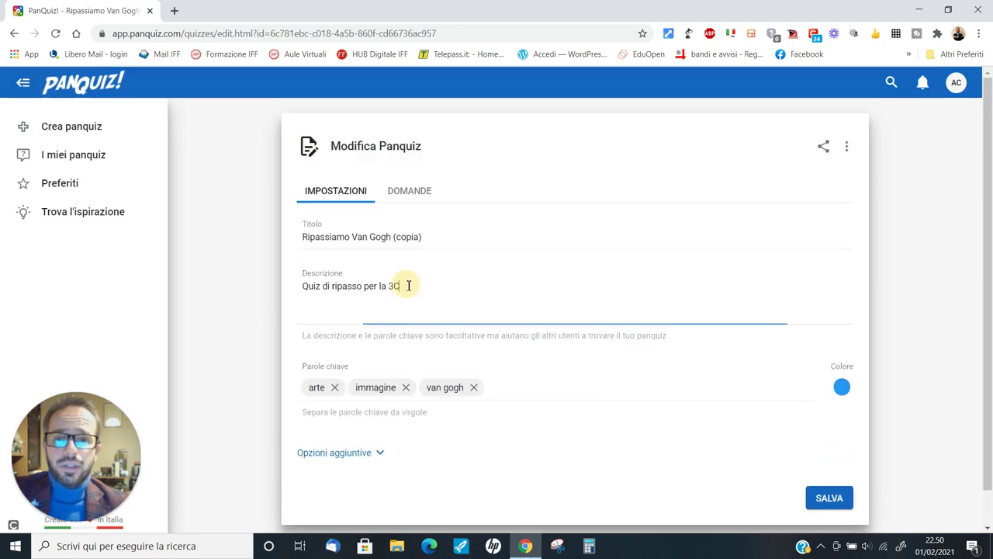
key("BackSpace")
type("B")
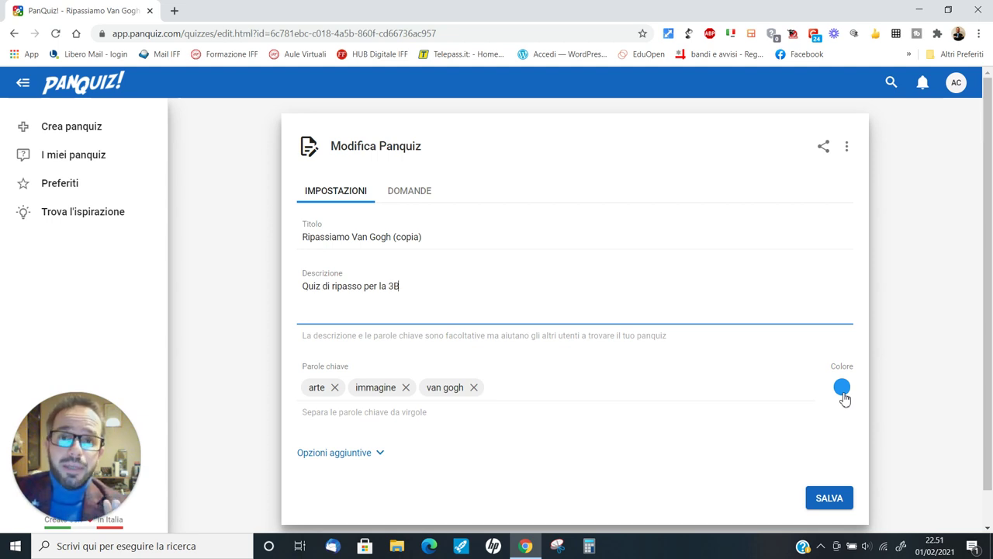
- Make the quiz colour red and expand Opzioni aggiuntive
left_click(843, 394)
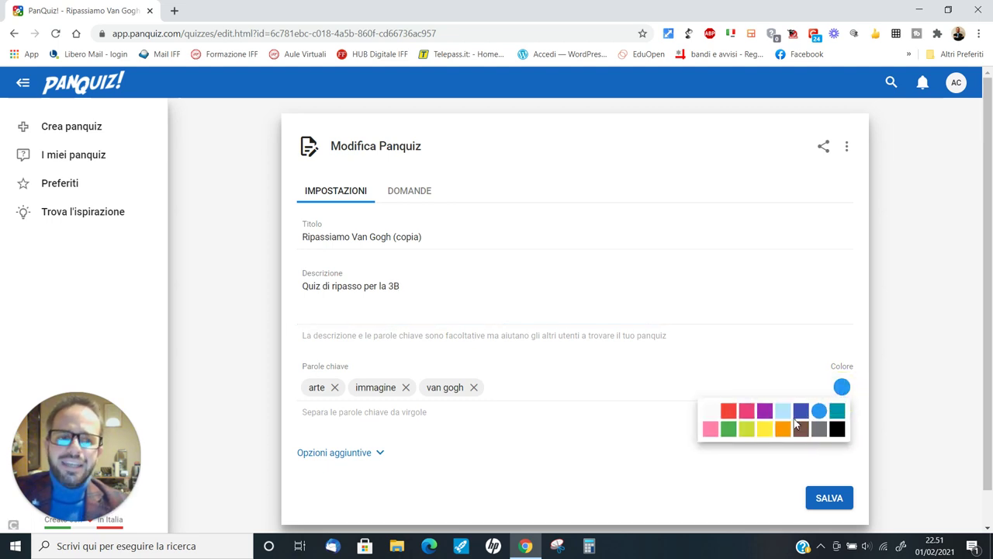
left_click(727, 411)
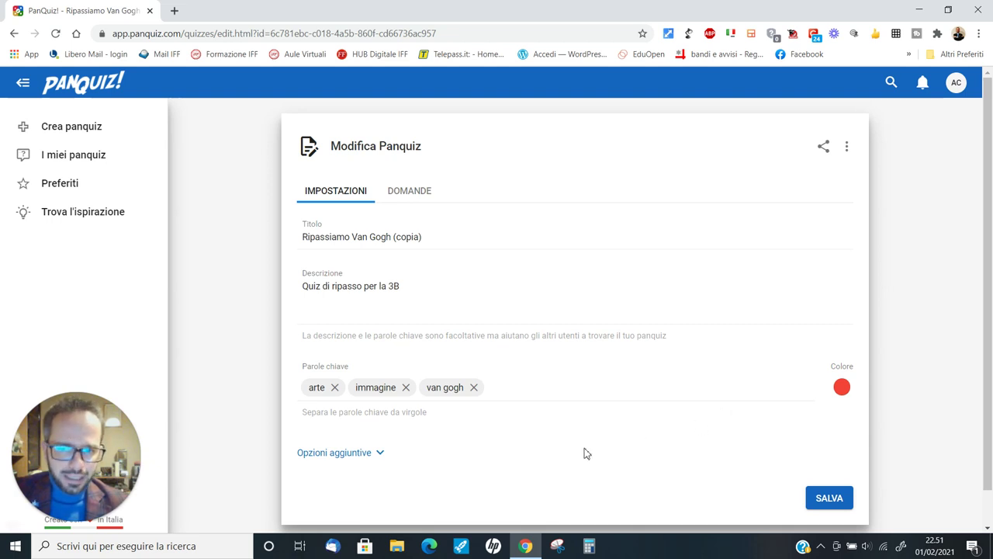
left_click(378, 453)
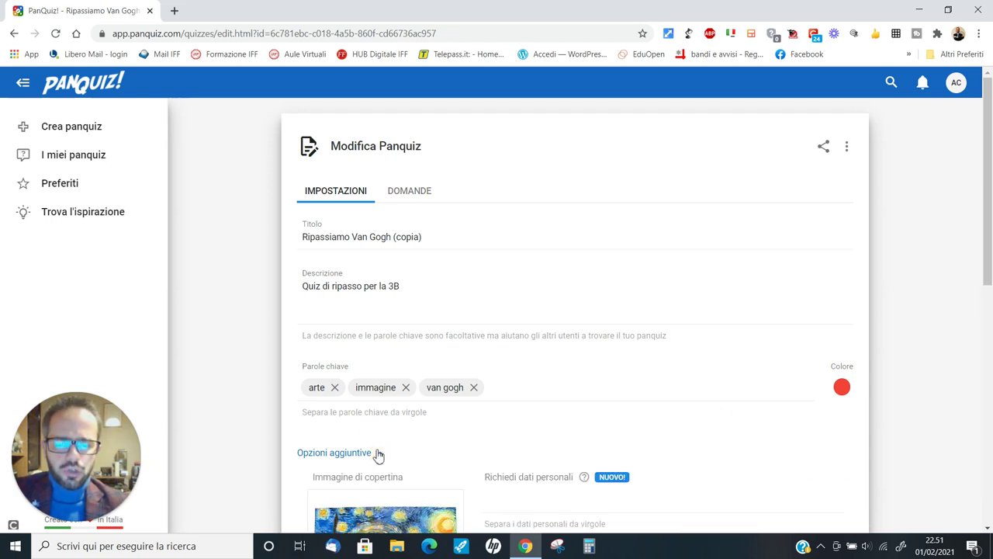
- Add Nome and Cognome as personal data students must enter
scroll(417, 335, "down", 3)
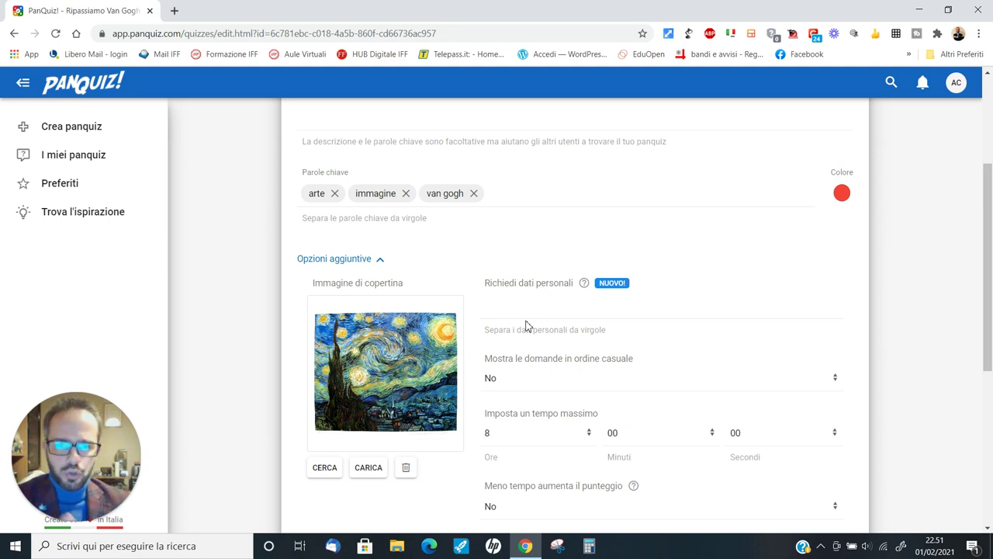
left_click(529, 308)
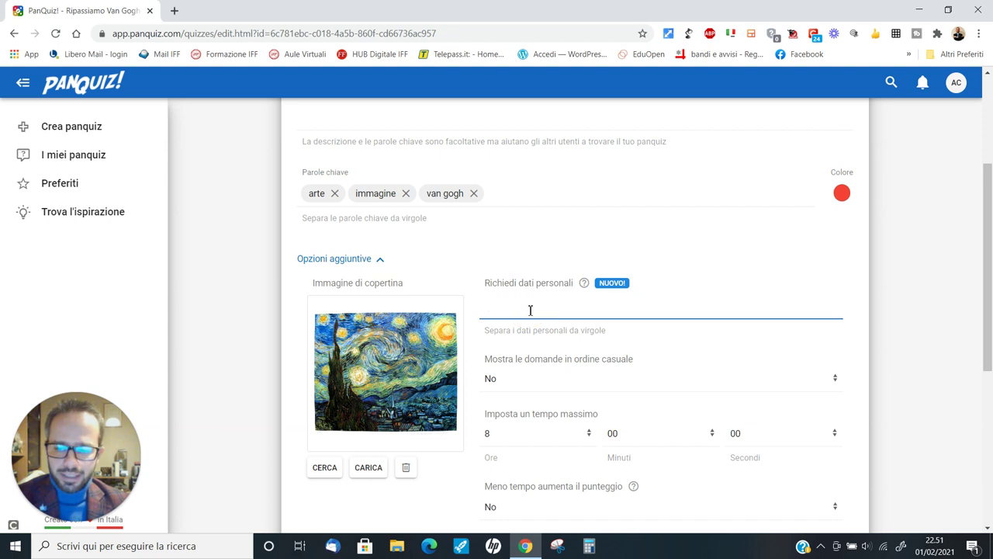
type("Nome")
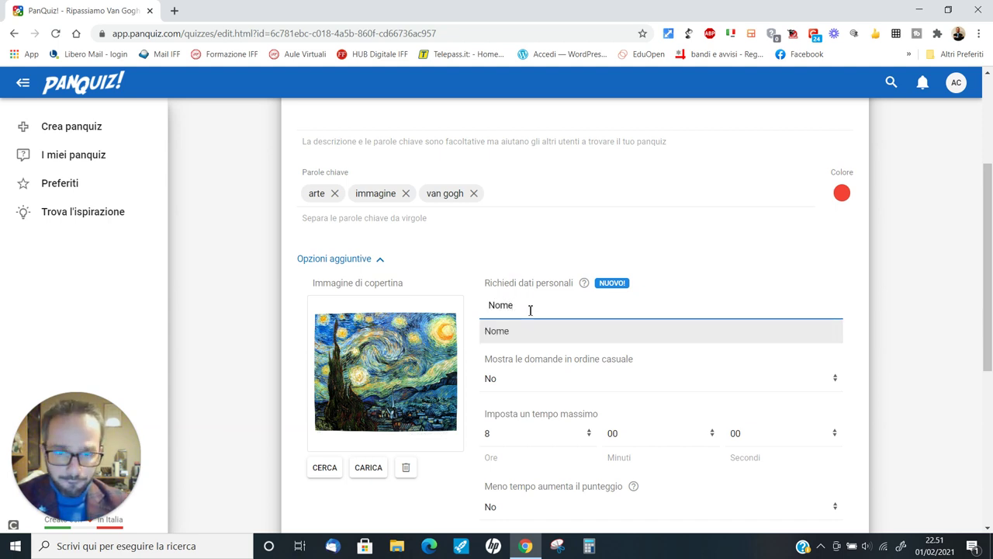
key("Return")
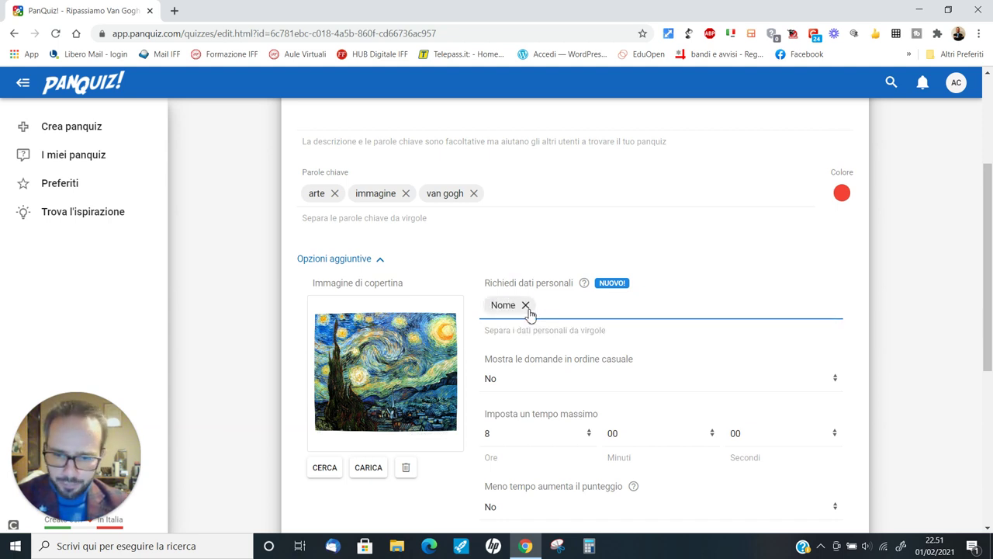
type("Cognome")
key("Return")
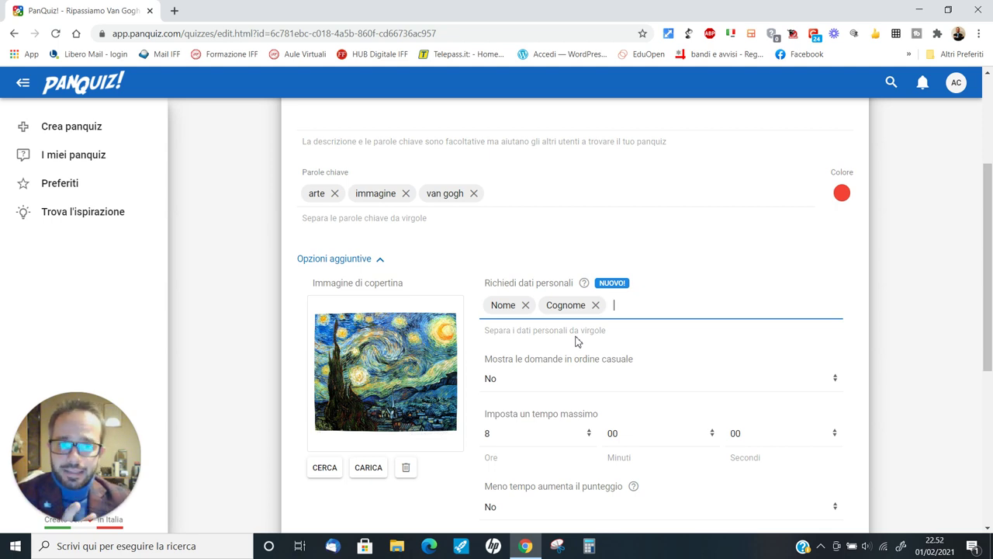
scroll(533, 415, "down", 1)
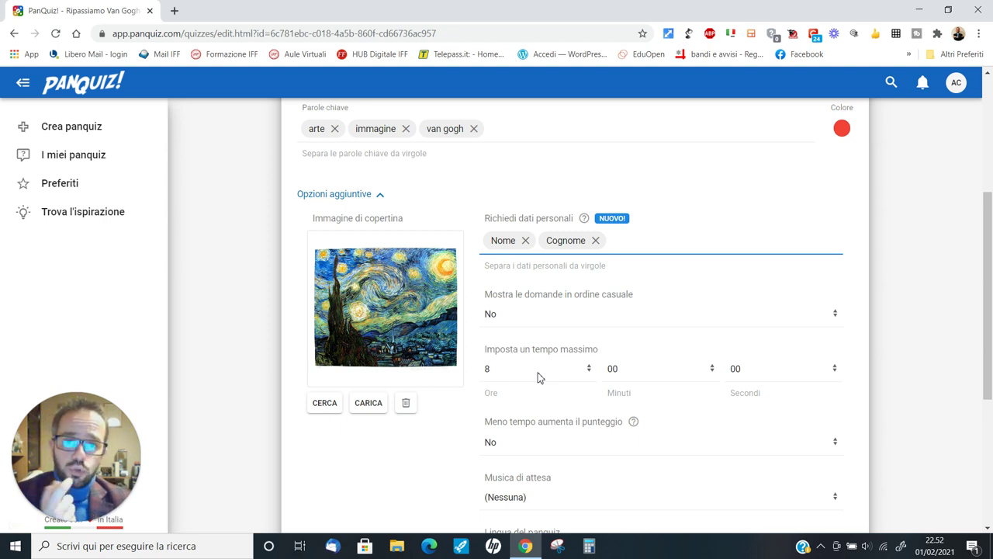
- Set the maximum quiz time to 0 hours and 15 minutes
left_click(590, 371)
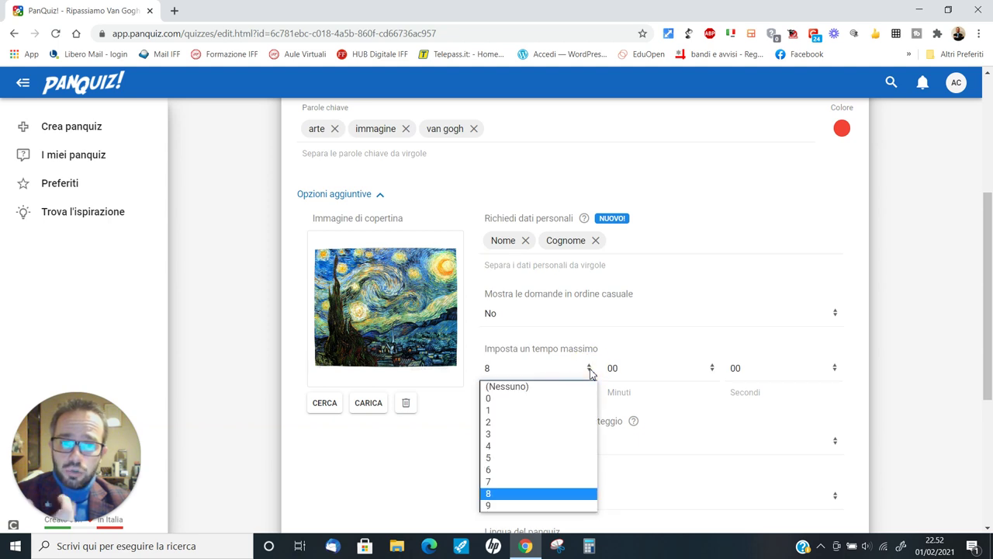
left_click(516, 398)
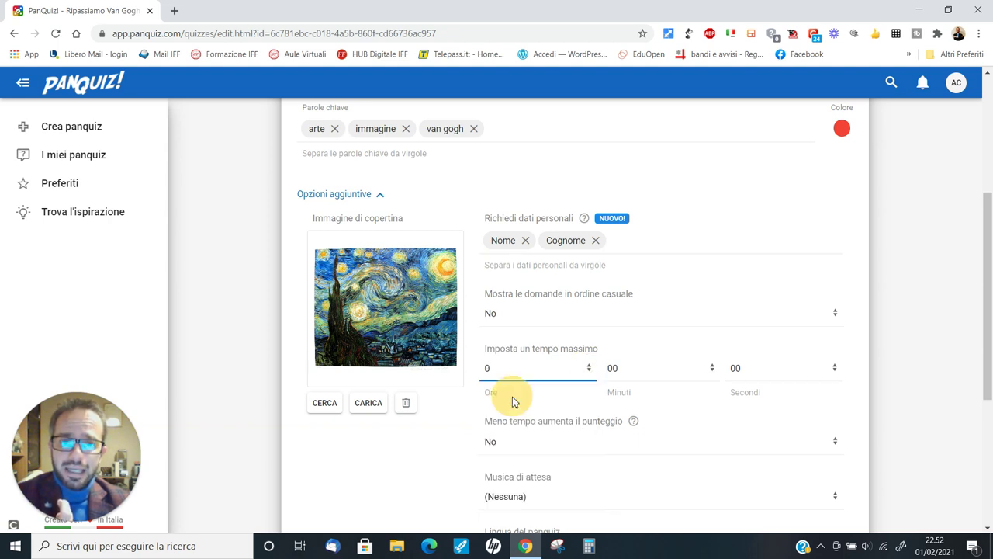
left_click(712, 370)
scroll(709, 300, "down", 1)
scroll(656, 238, "down", 3)
scroll(652, 242, "up", 3)
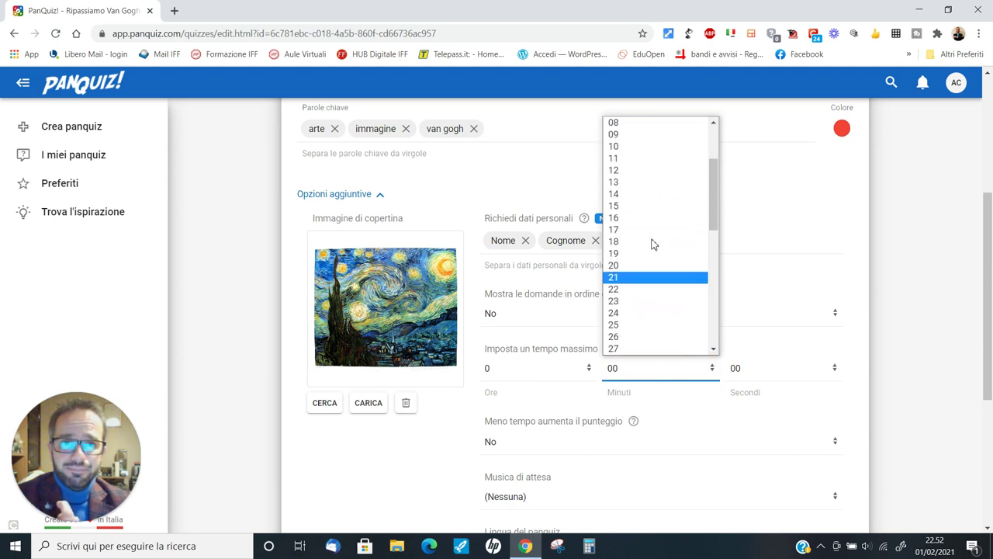
left_click(656, 288)
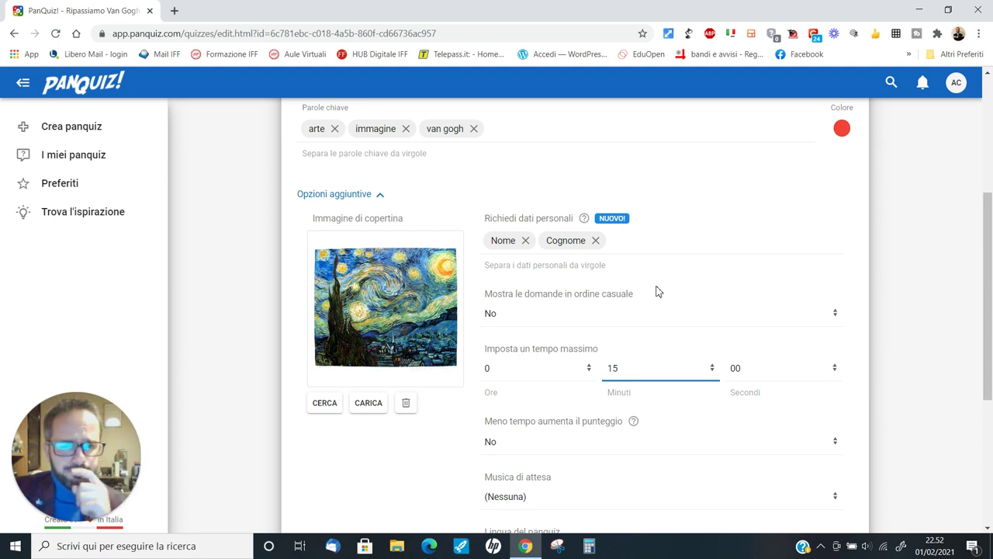
scroll(655, 291, "down", 1)
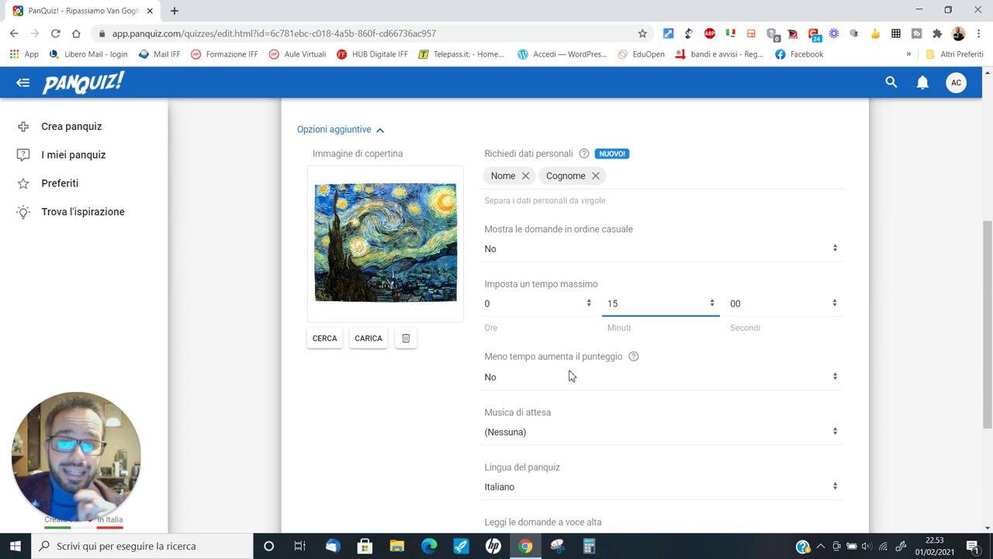
scroll(569, 375, "down", 2)
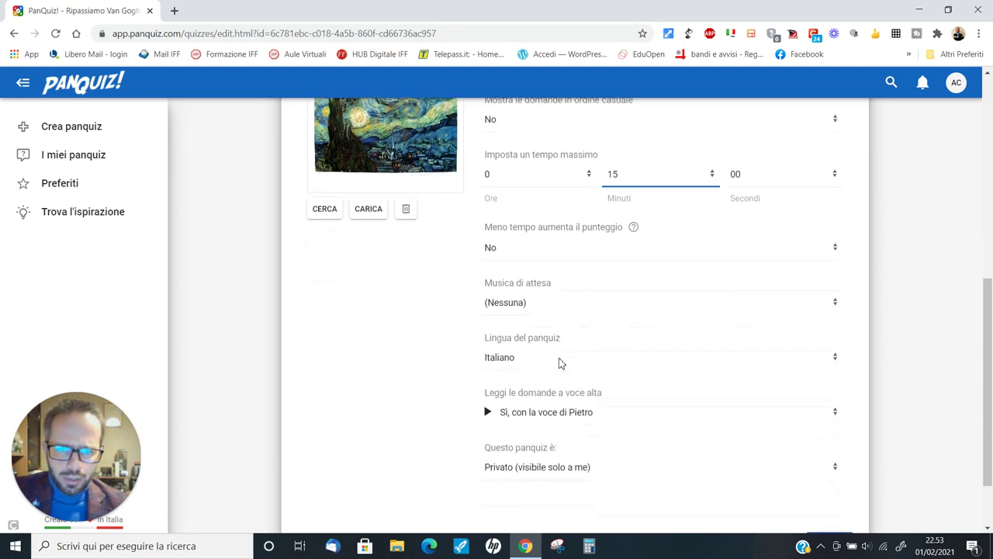
scroll(539, 348, "down", 1)
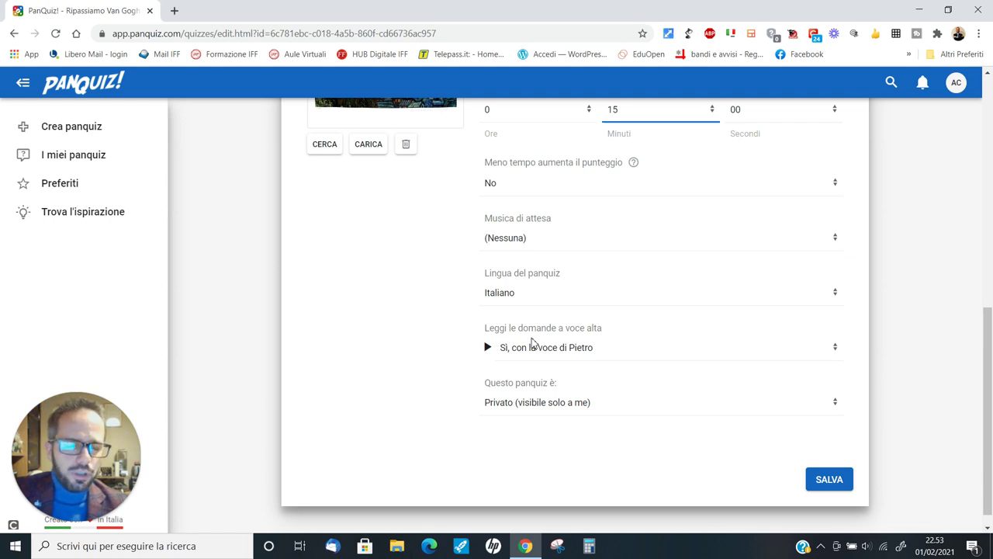
- Save the copy's settings and bring up the assign options on the red copy card
left_click(829, 479)
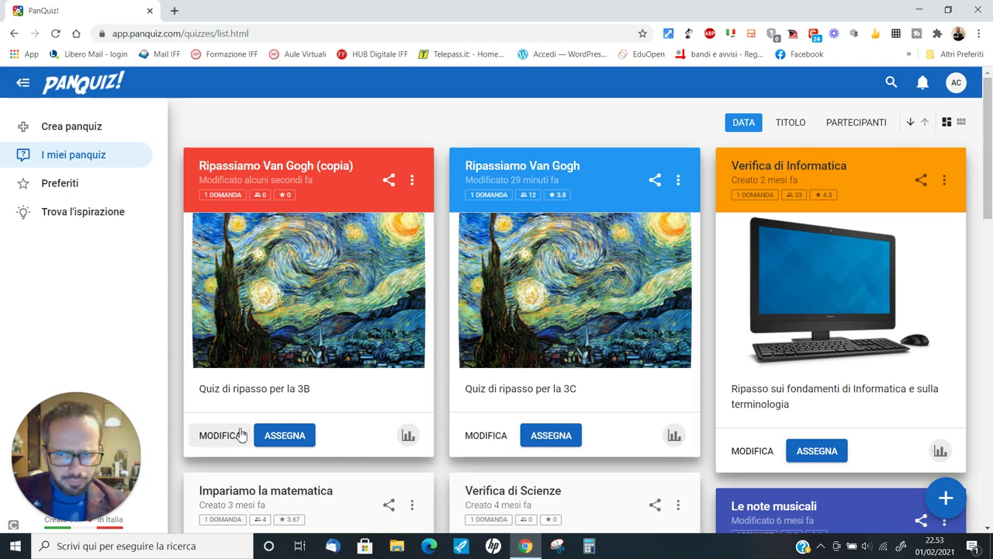
left_click(281, 440)
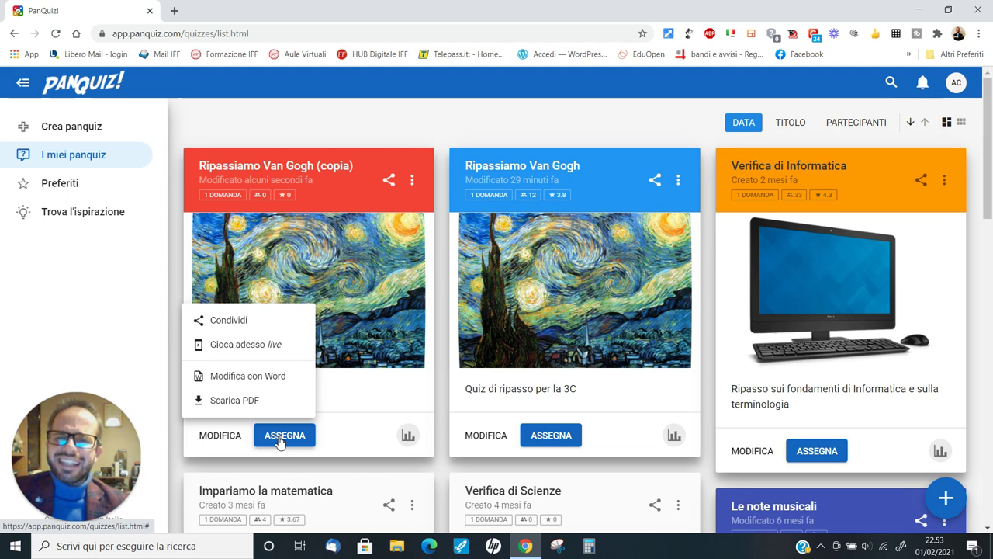
- Choose Condividi to show the copy's access PIN and take.panquiz.com link
left_click(242, 319)
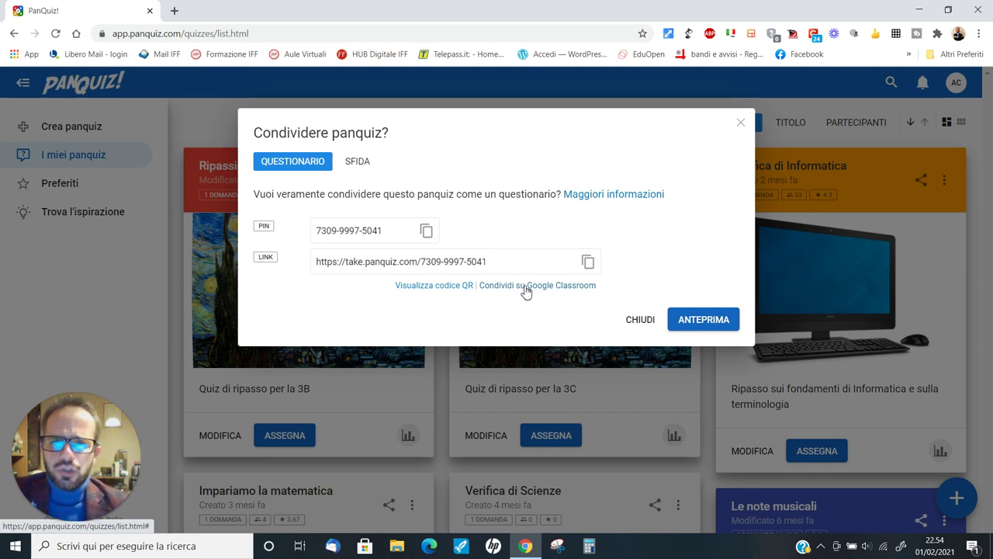
- Copy the quiz's sharing link to the clipboard and close the share dialog
left_click(590, 264)
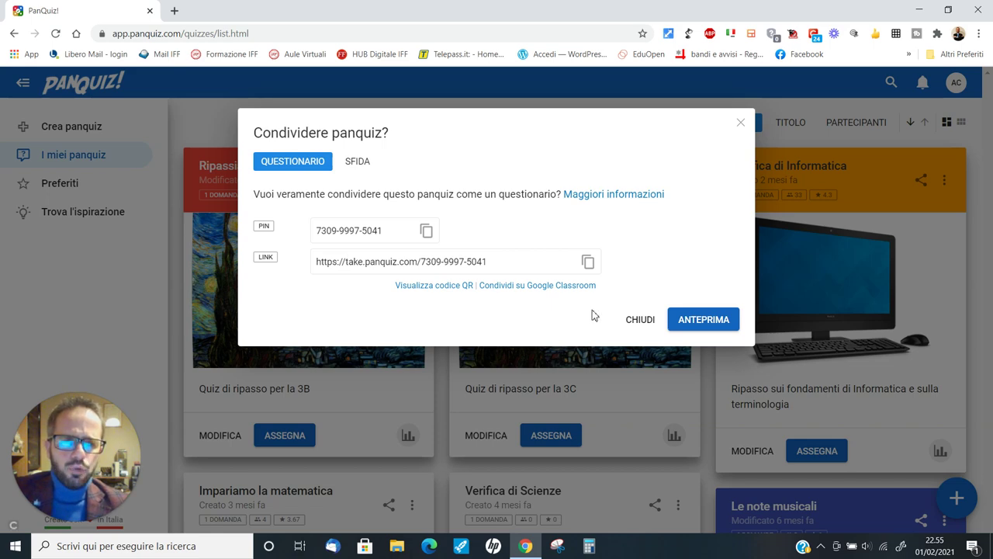
left_click(640, 320)
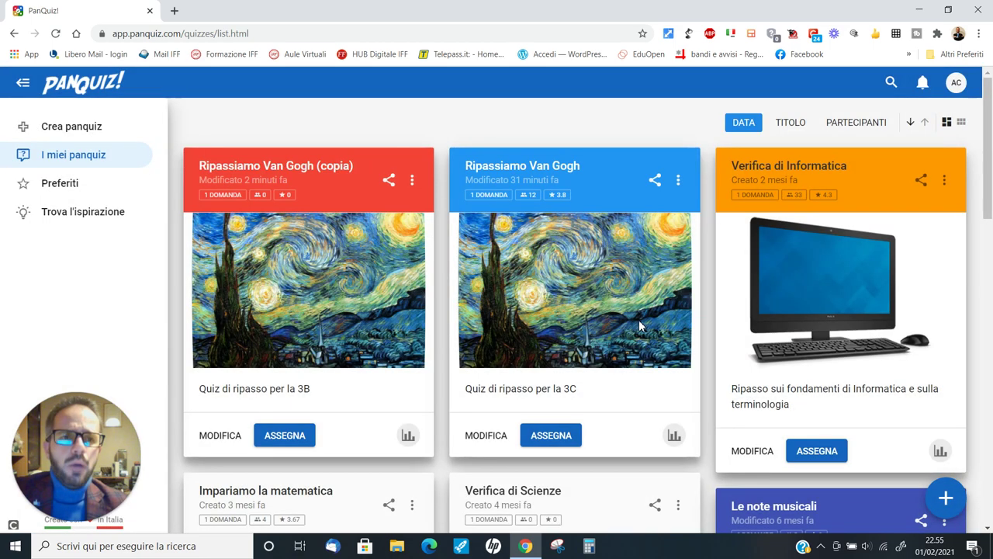
left_click(979, 33)
- Load the copied quiz link in a new Chrome incognito window
left_click(854, 85)
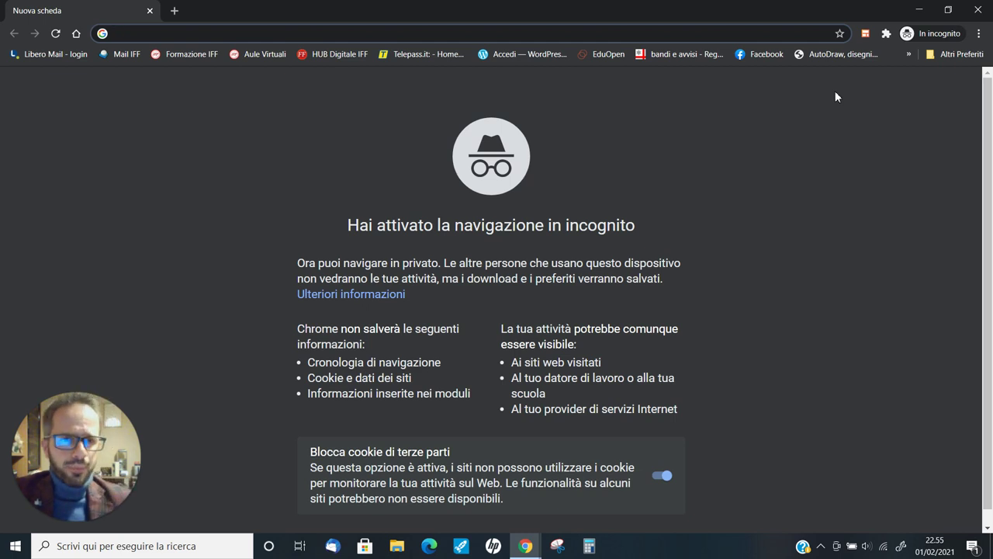
right_click(231, 31)
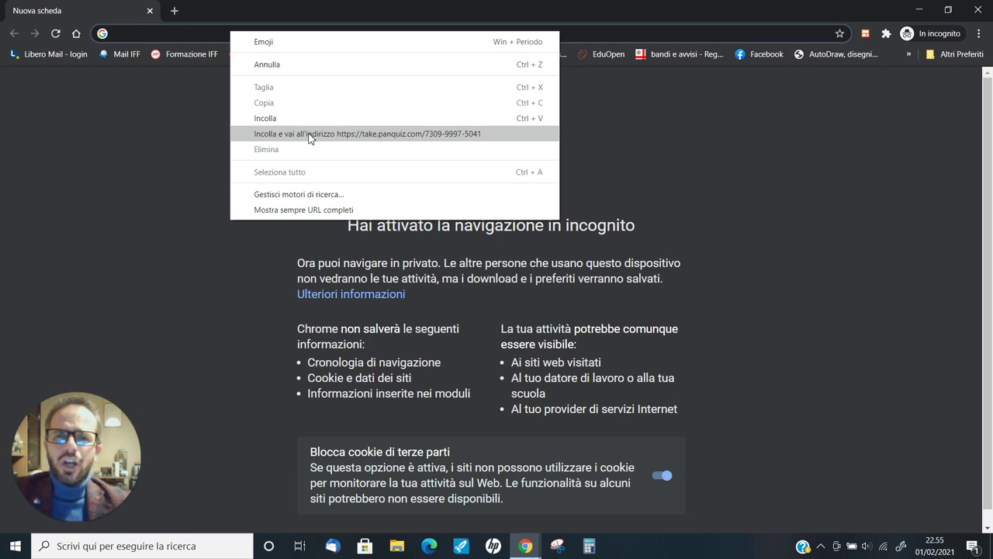
left_click(308, 133)
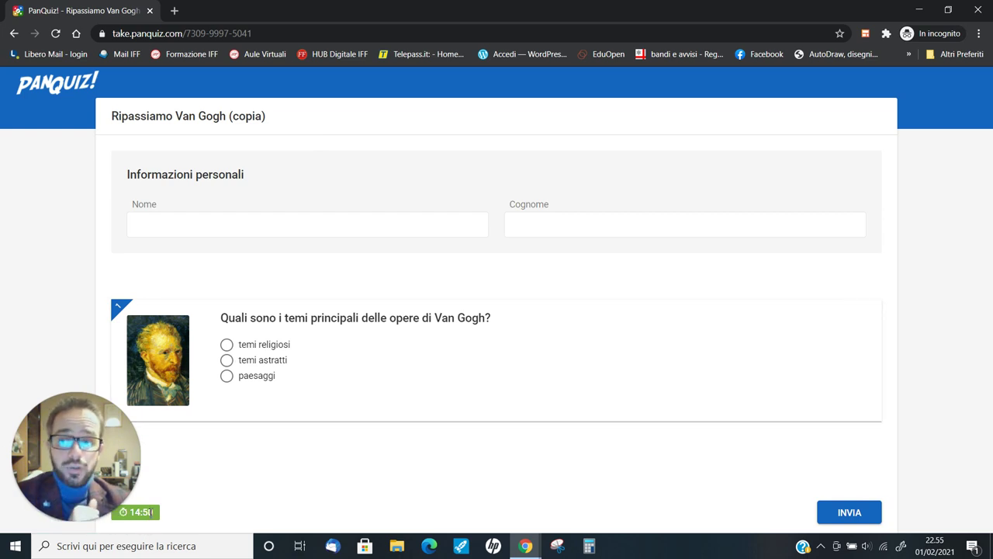
- Enter the student's first name and surname, then have the question read aloud
left_click(176, 227)
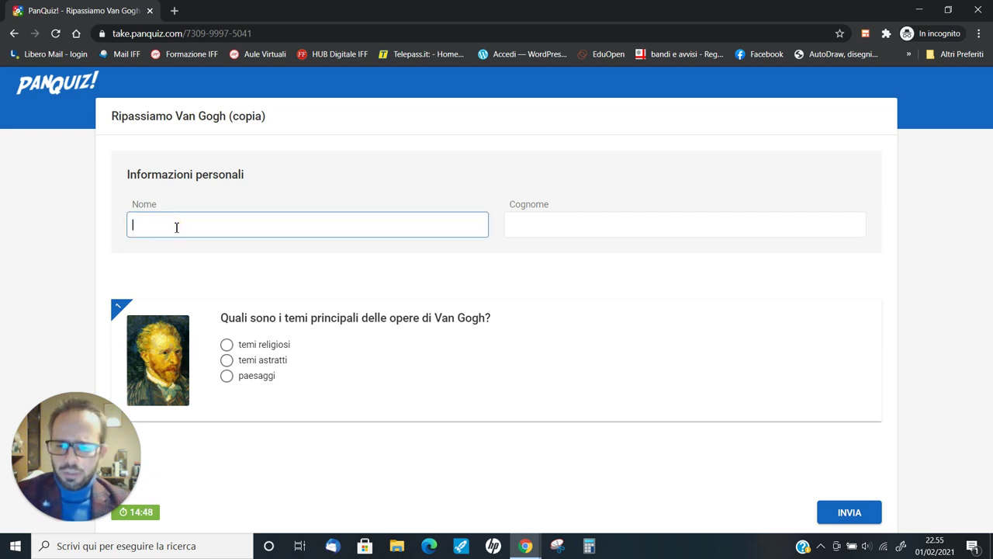
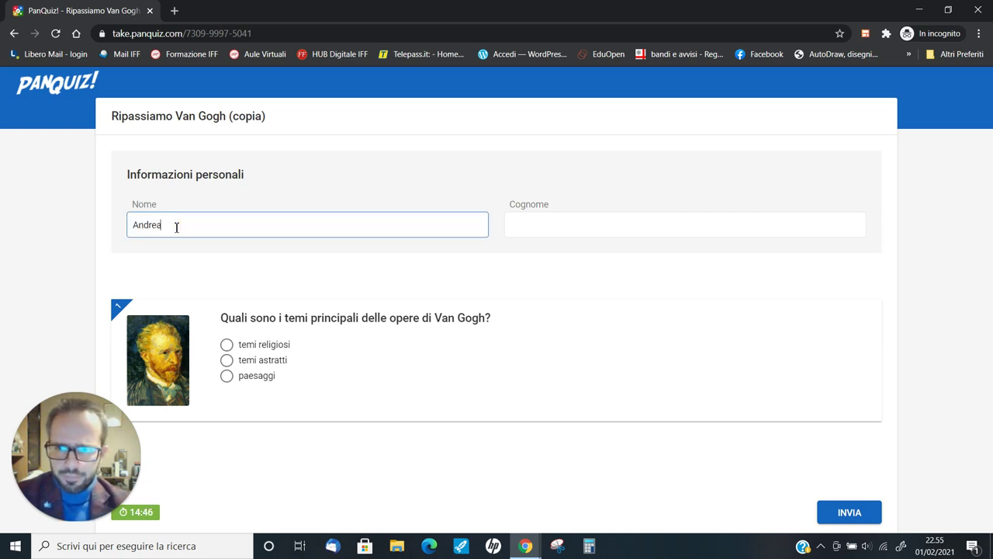
left_click(552, 227)
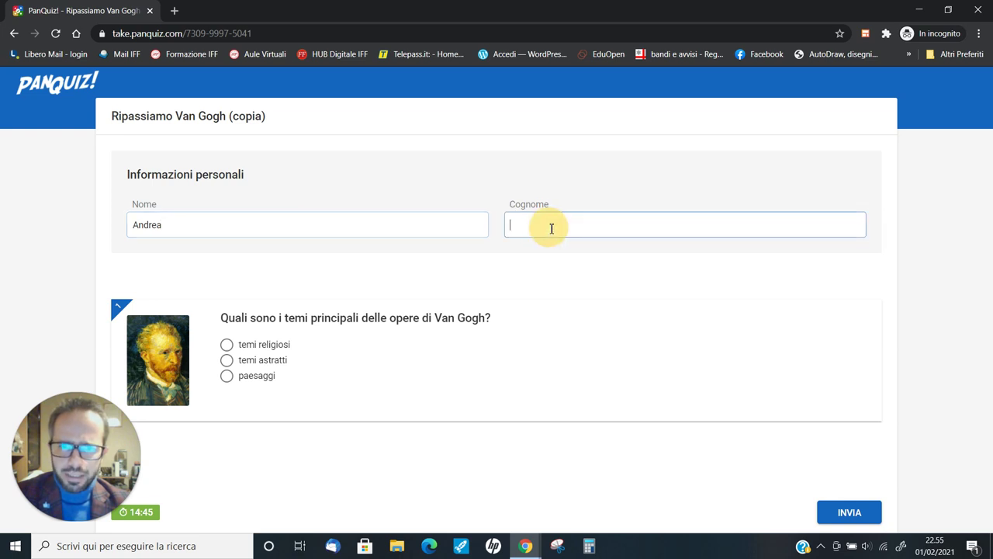
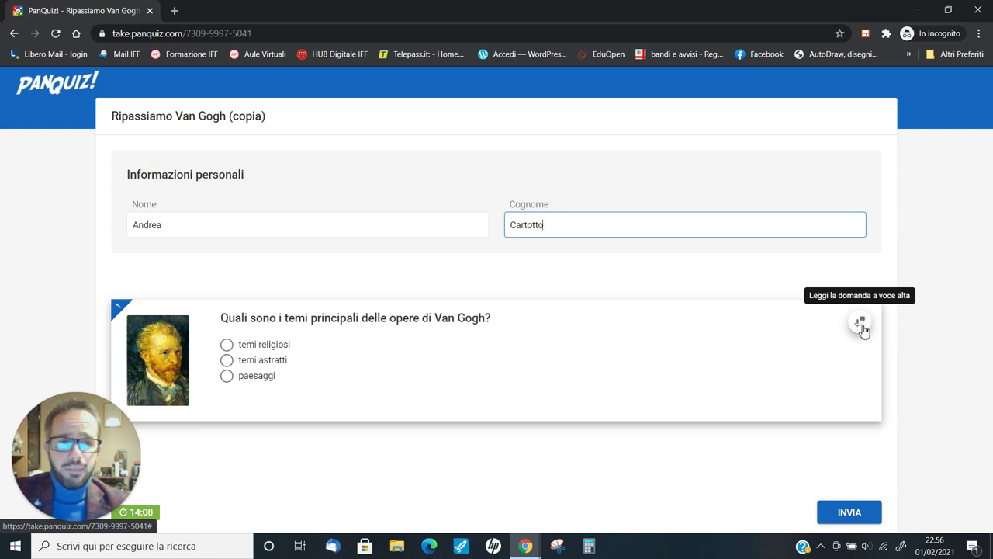
left_click(860, 323)
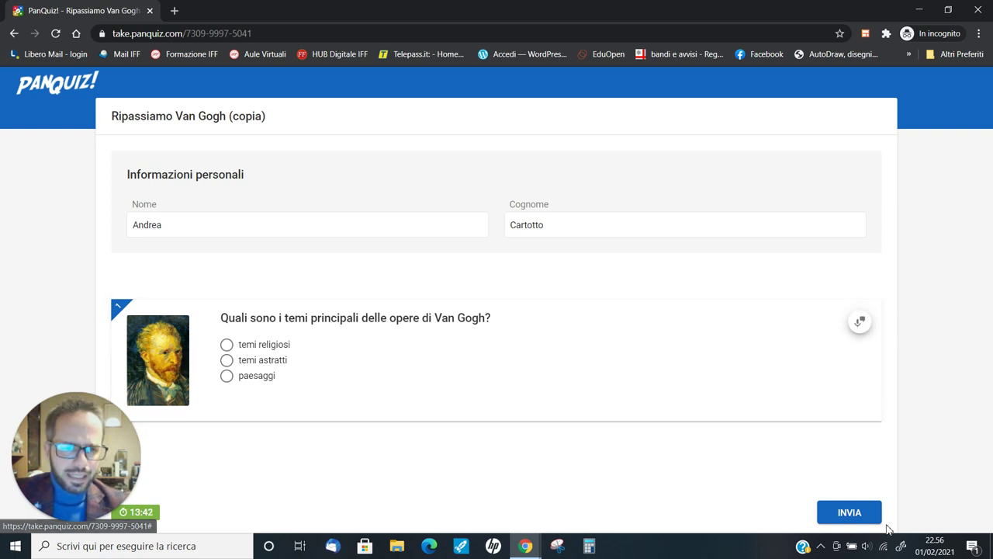
- Answer paesaggi and submit the quiz, confirming with SÌ, INVIA
left_click(865, 513)
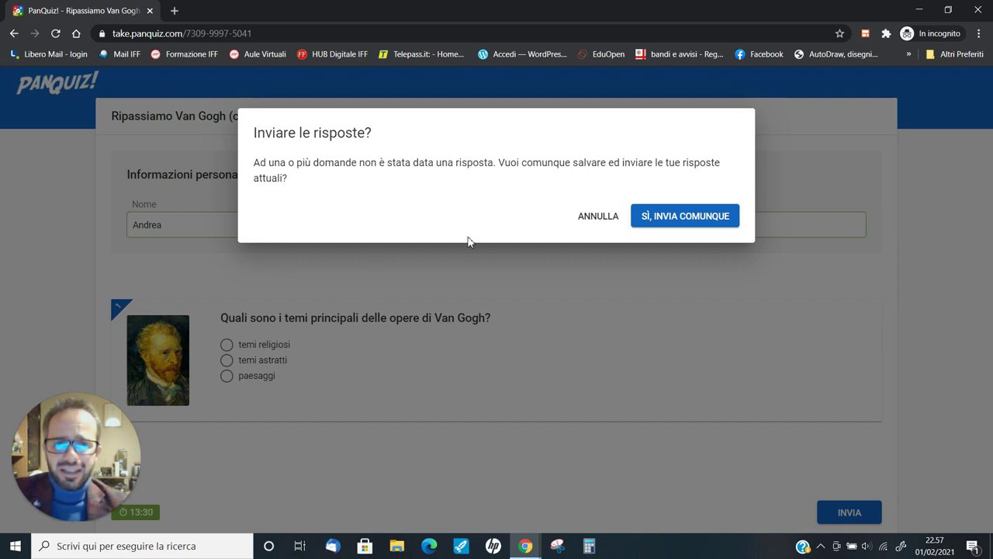
left_click(593, 219)
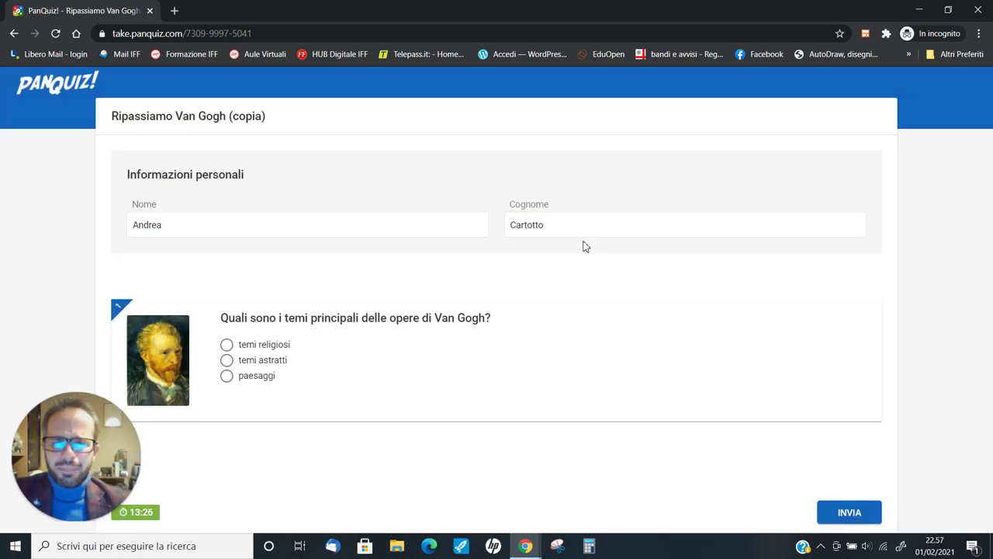
left_click(227, 378)
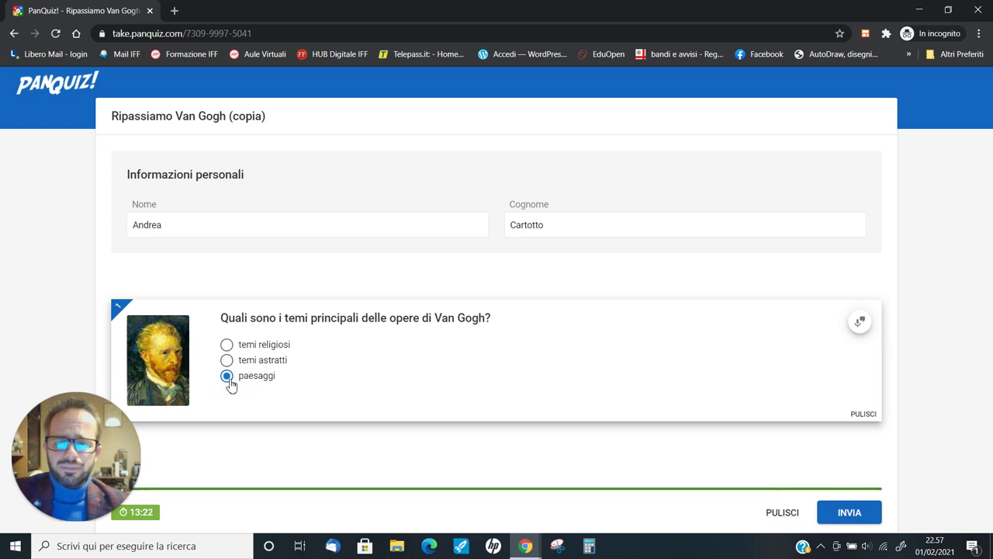
left_click(831, 509)
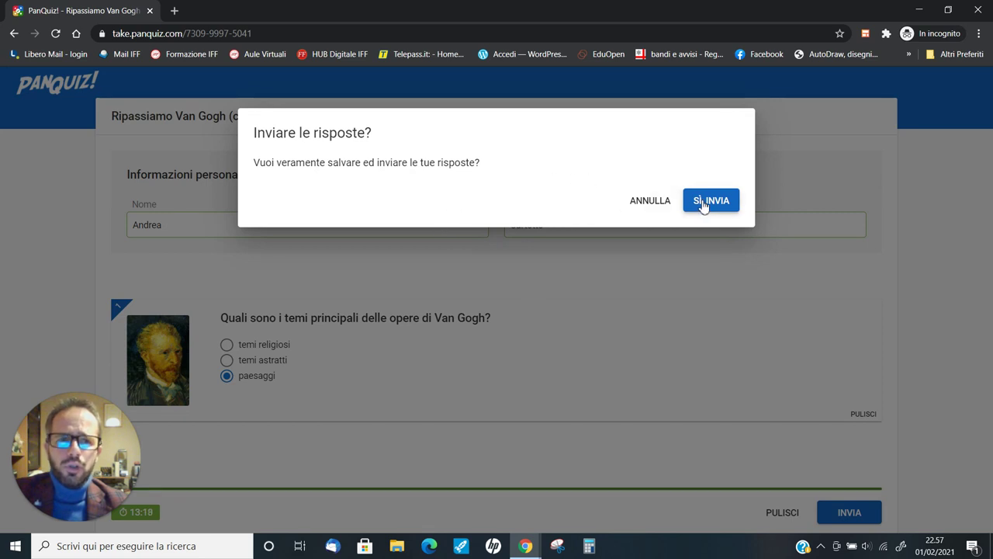
left_click(707, 201)
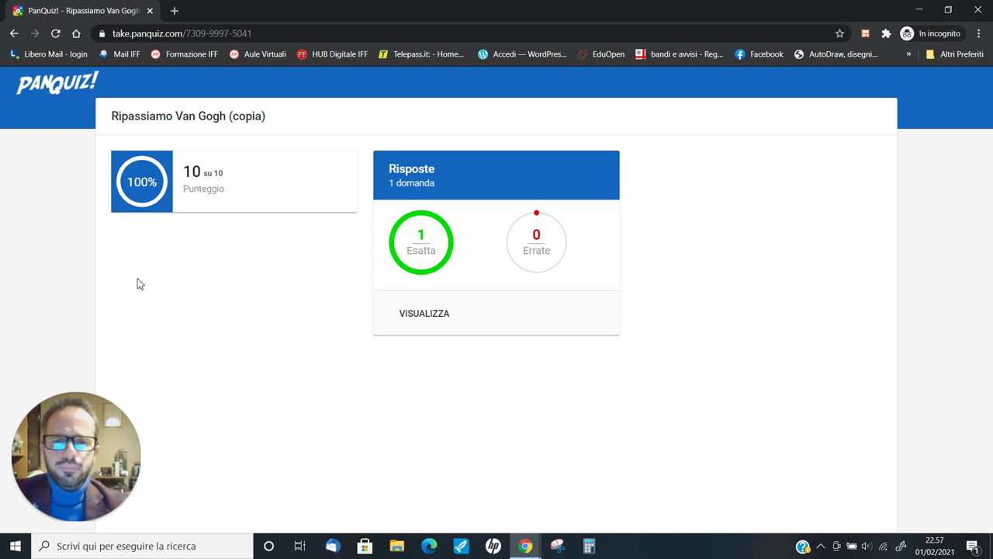
- Check the submitted answer marked correct in VISUALIZZA, then close the incognito quiz window
left_click(432, 327)
left_click(431, 313)
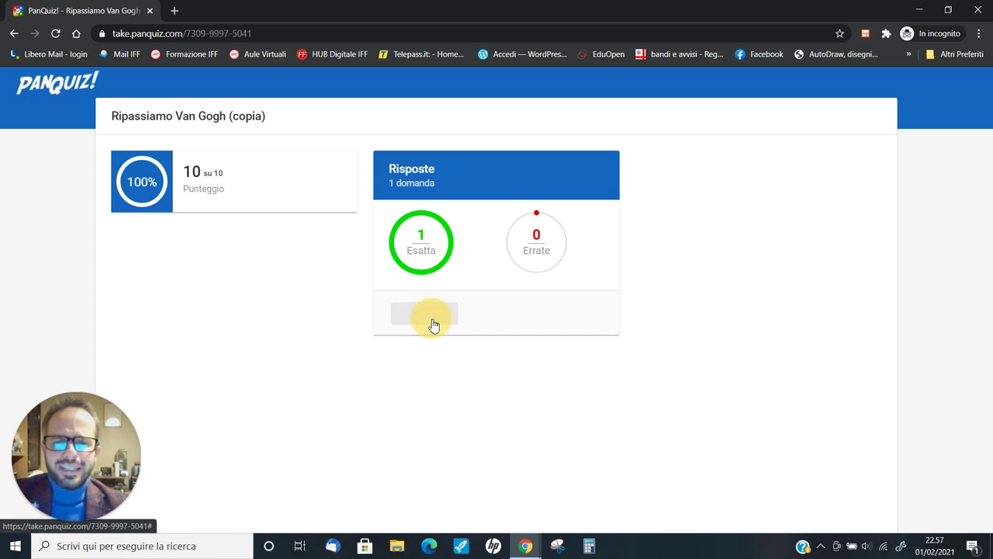
scroll(433, 325, "down", 3)
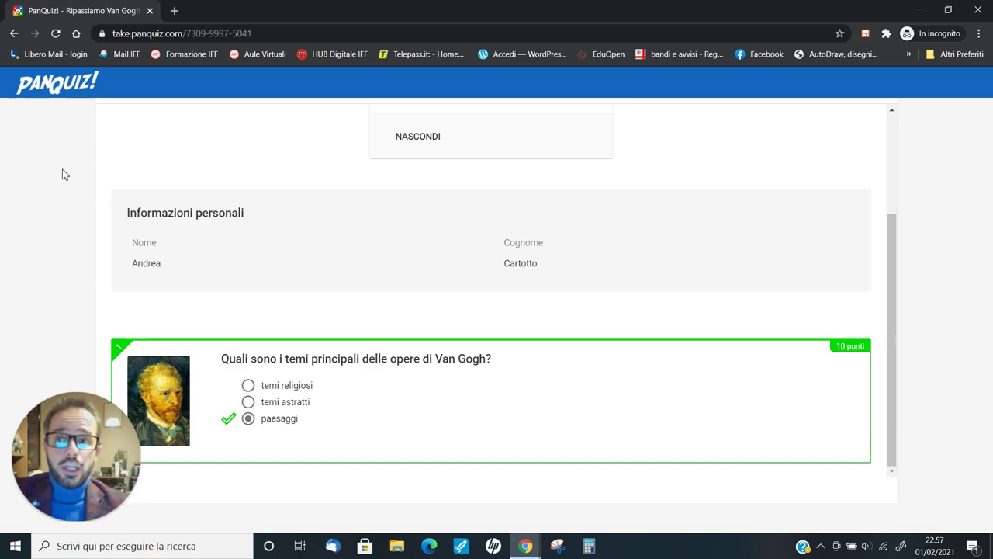
left_click(149, 11)
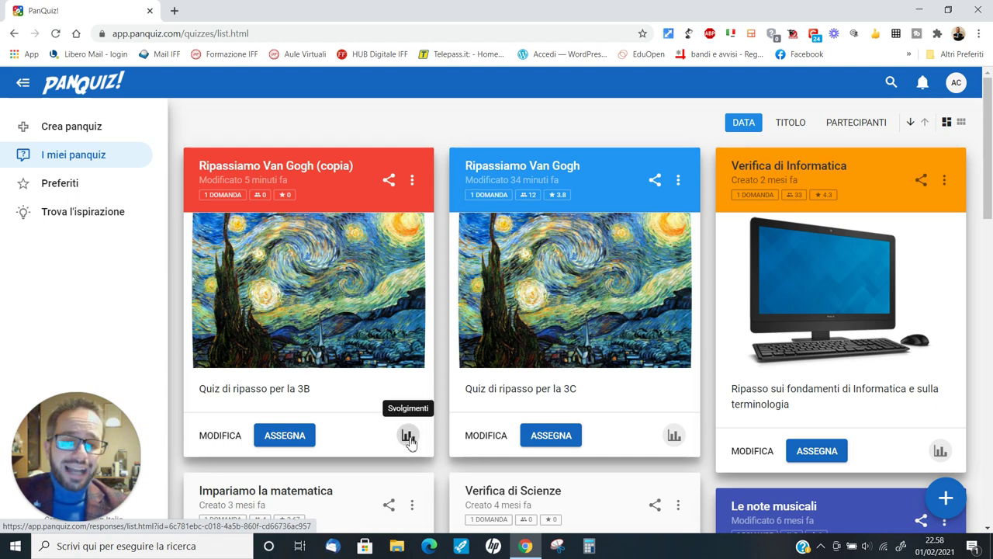
- View the Van Gogh copy's Svolgimenti: one attempt scoring 10, 100% average, and its actions menu
left_click(409, 436)
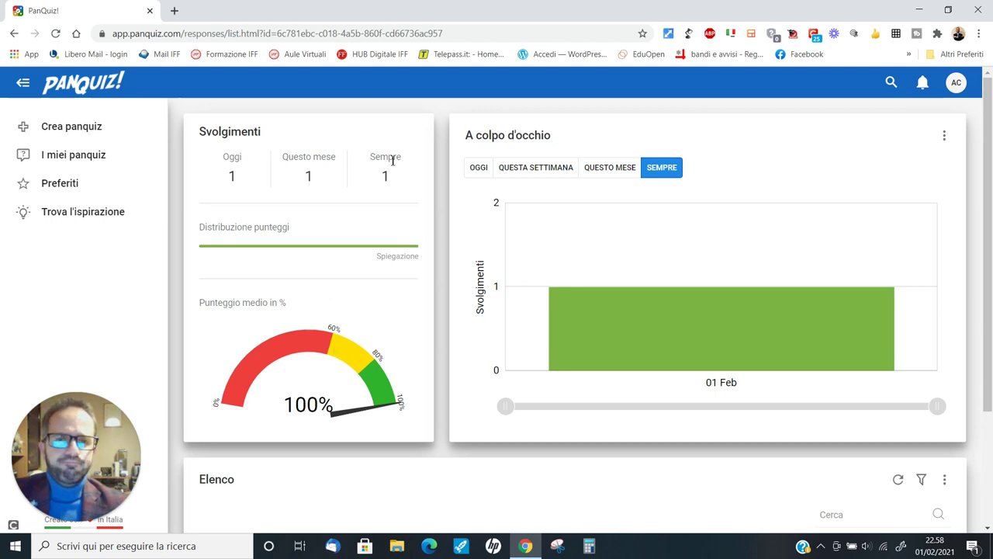
mouse_move(644, 278)
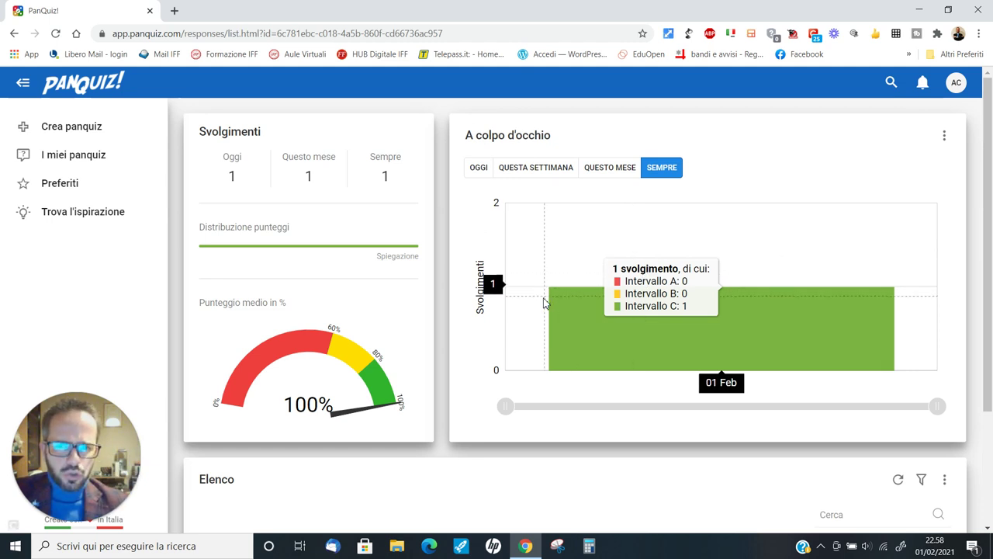
scroll(543, 302, "down", 2)
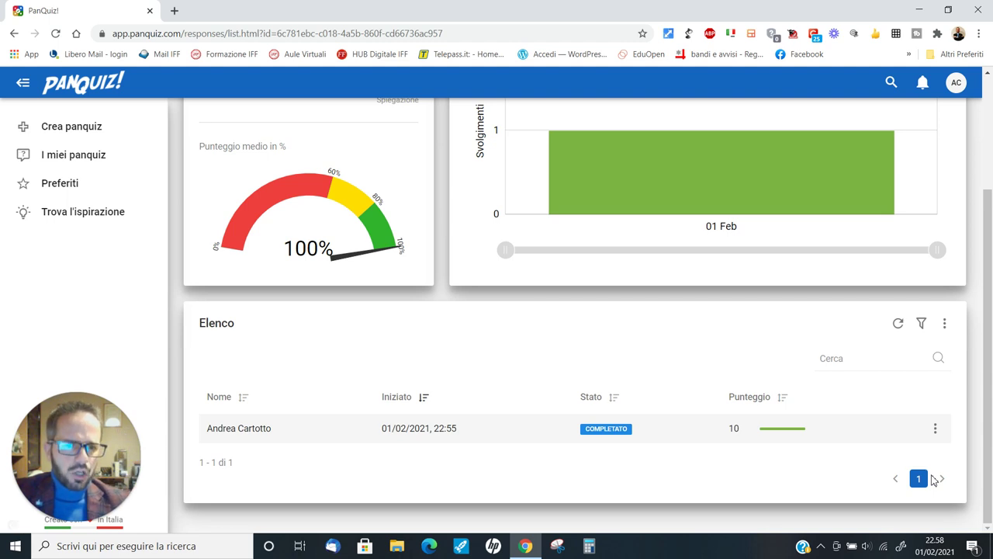
left_click(936, 428)
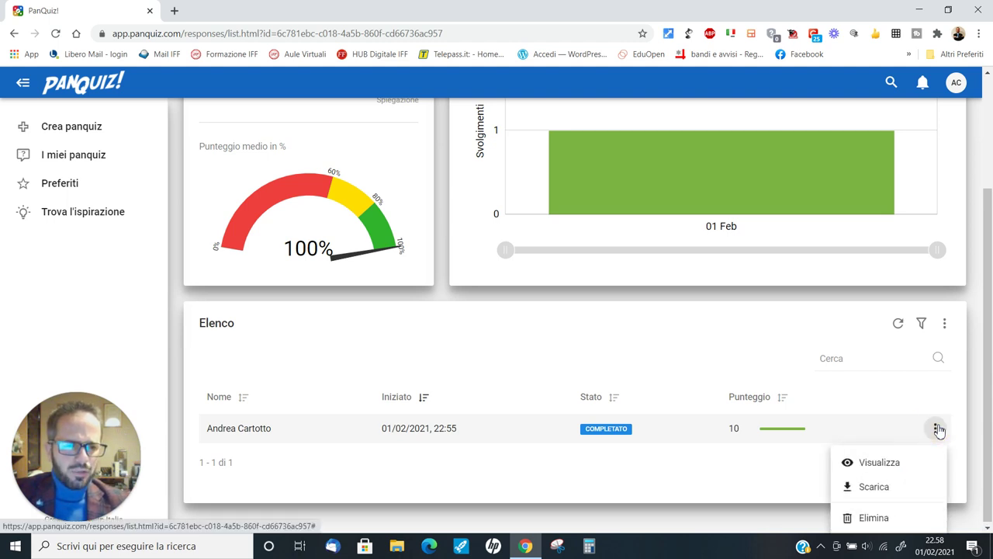